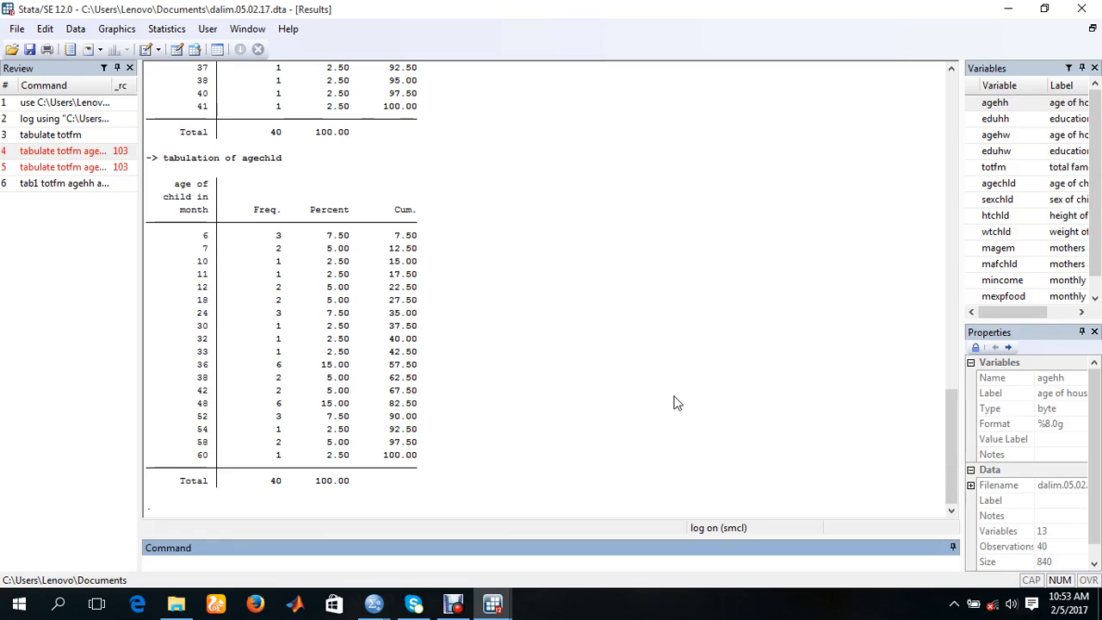
Run summarize on the variables htchld, wtchld and mincome to produce their basic summary statistics
scroll(670, 315, up, 4)
scroll(669, 315, down, 3)
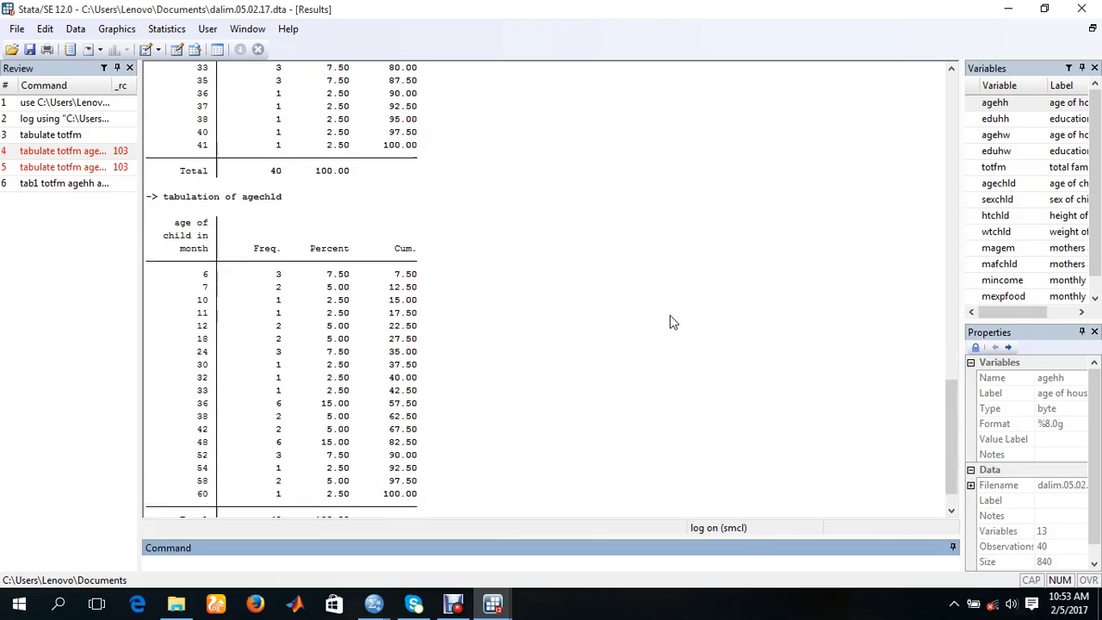
scroll(669, 322, down, 1)
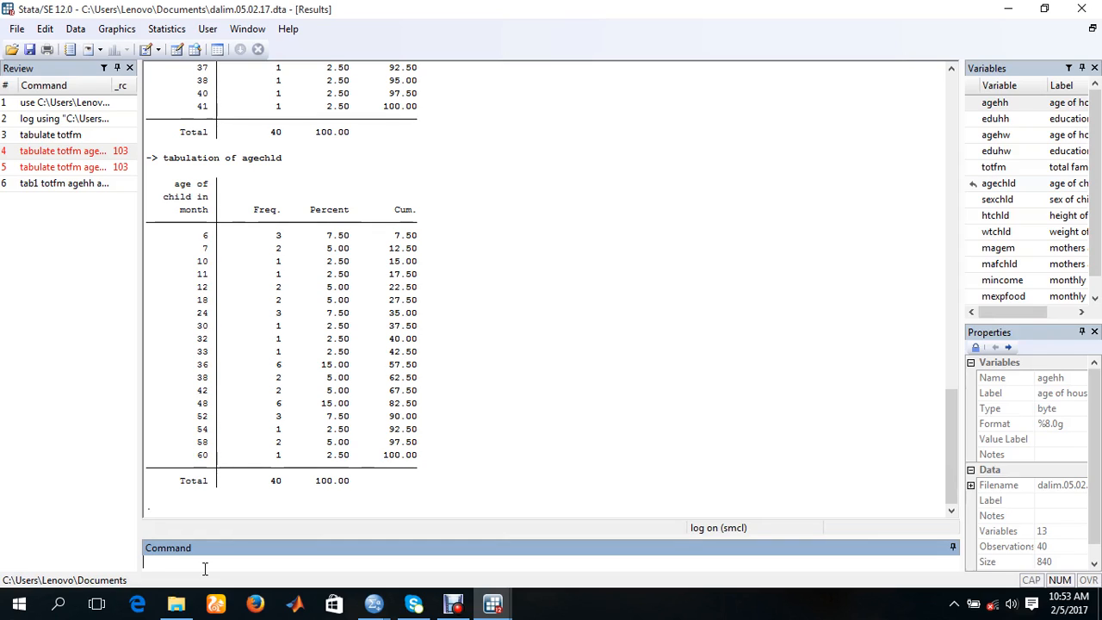
text(summarize)
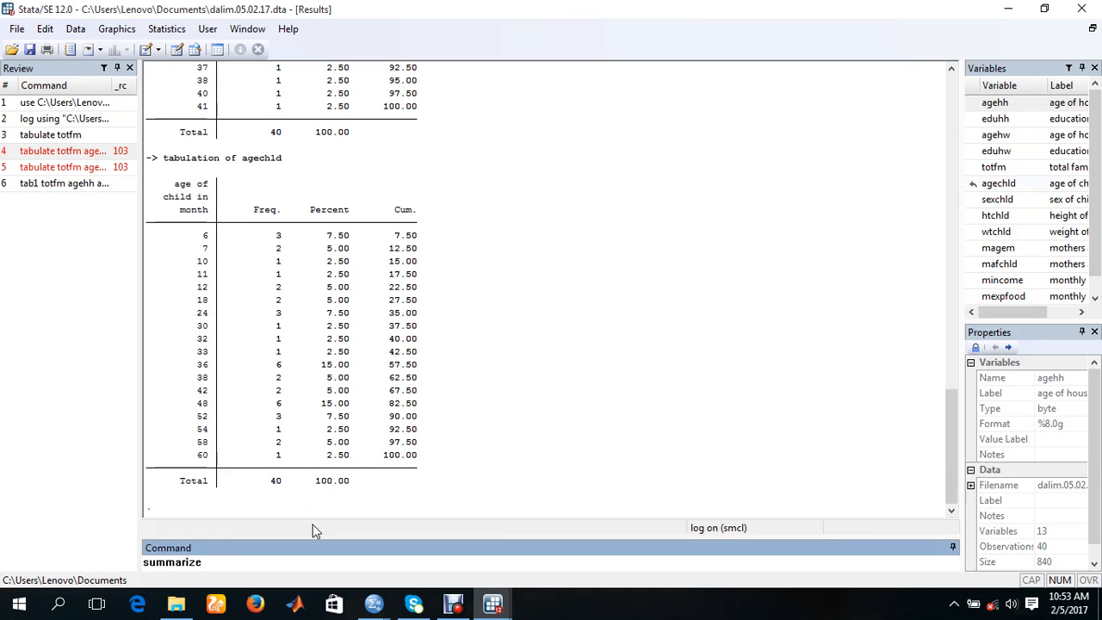
text(htchld wtchld mincome)
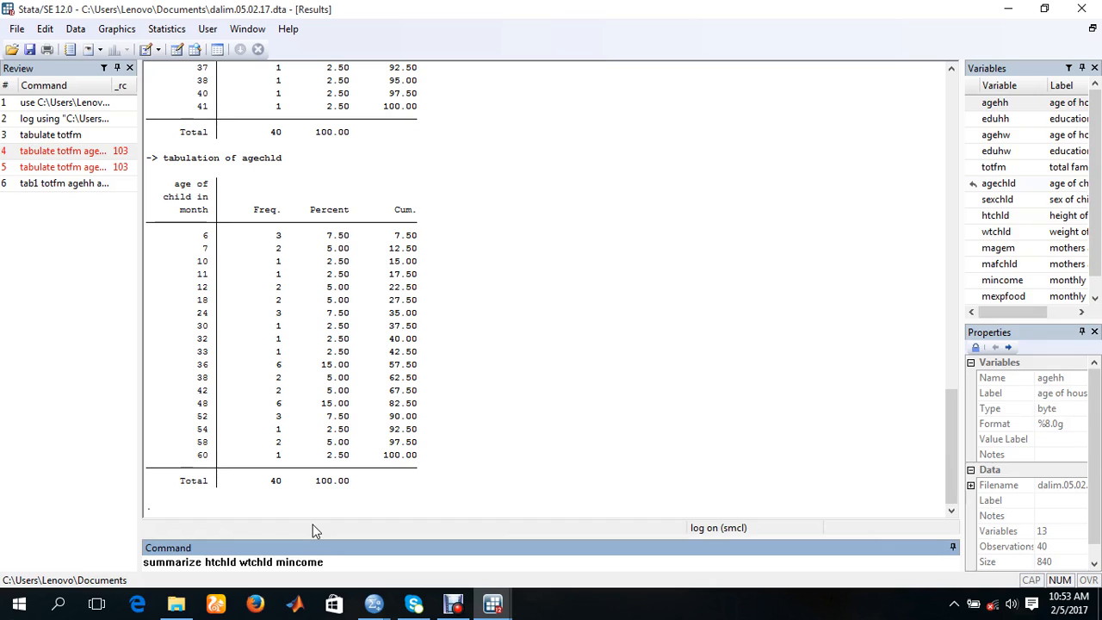
key(Return)
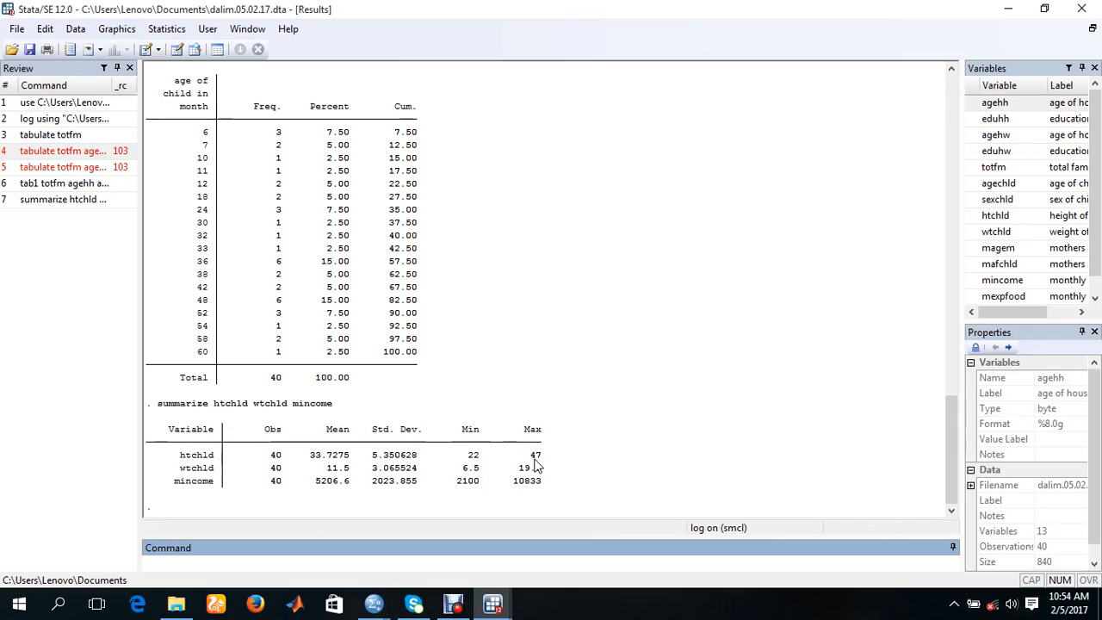
Rerun the summary of htchld, wtchld and mincome with the detail option and display the remaining paused output
click(49, 201)
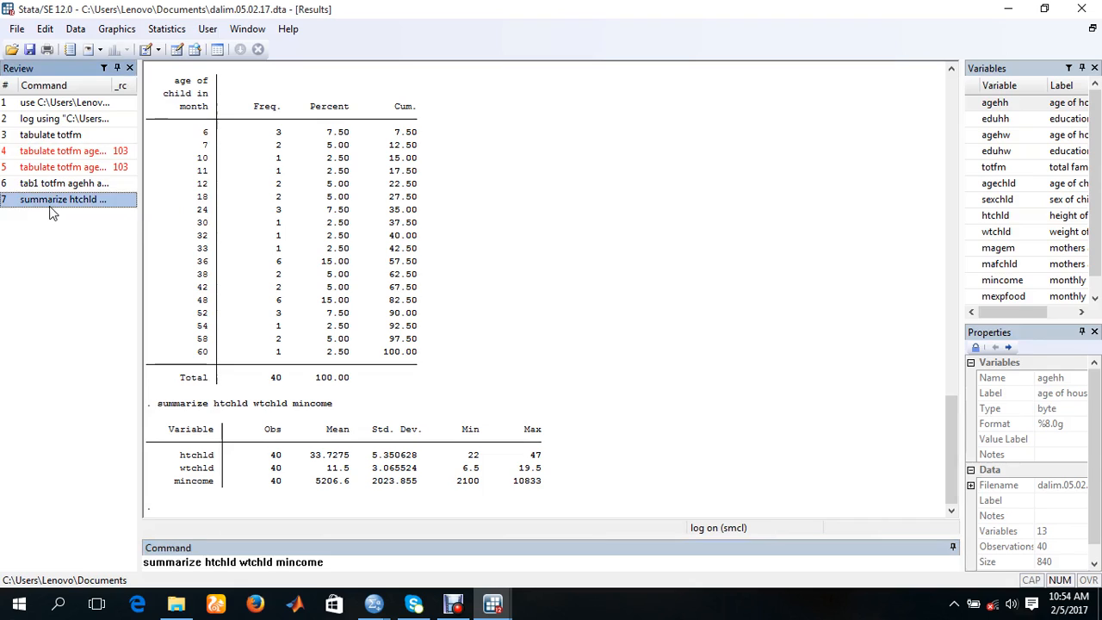
click(335, 561)
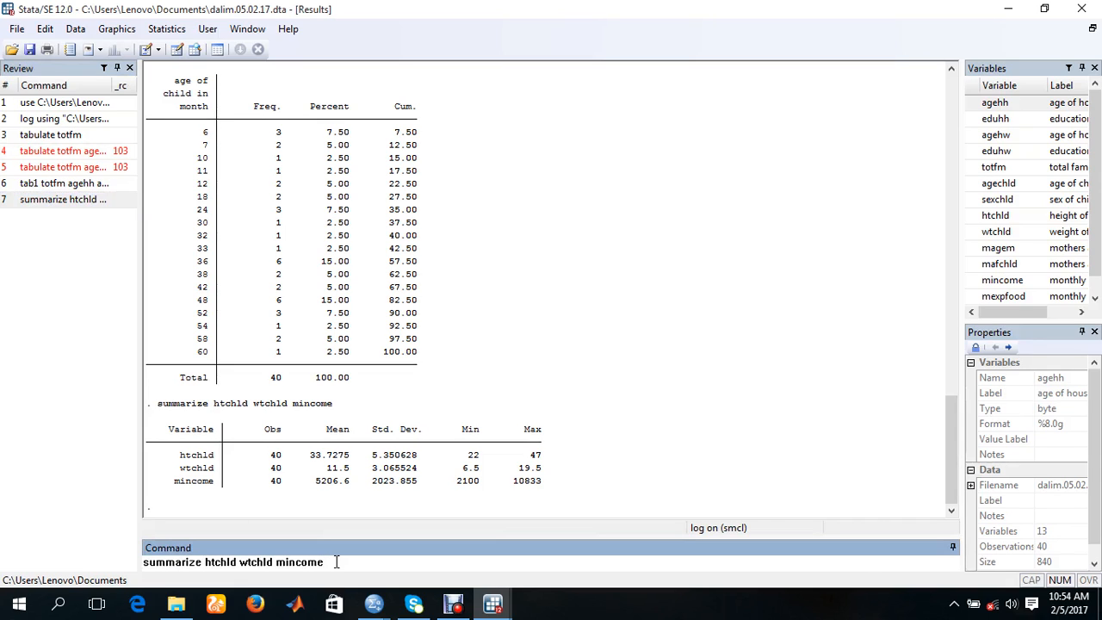
text(, detail)
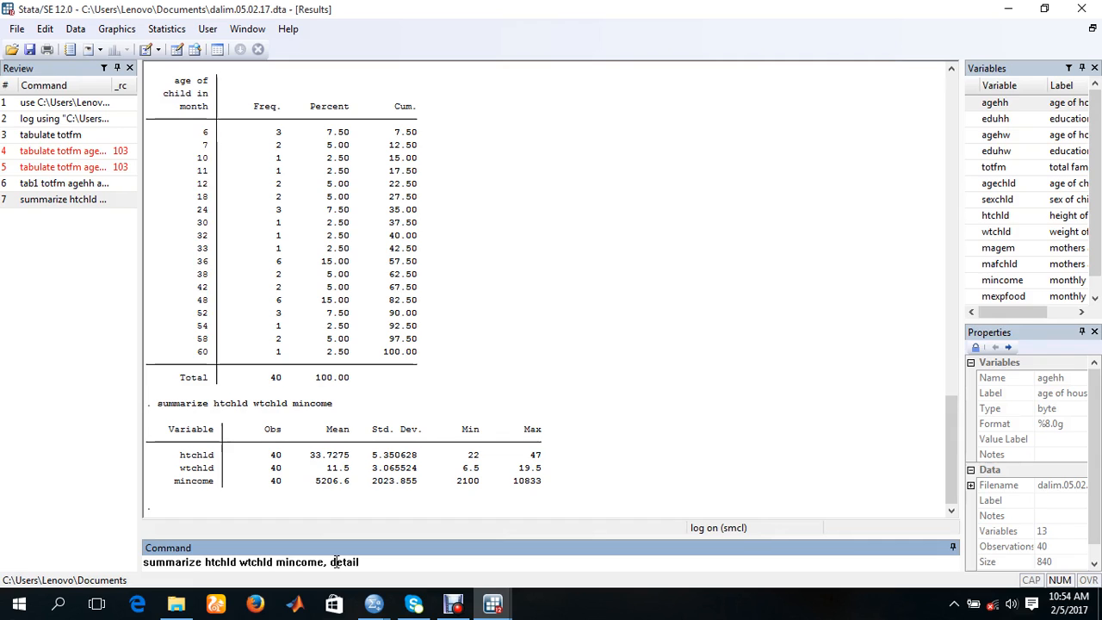
key(Return)
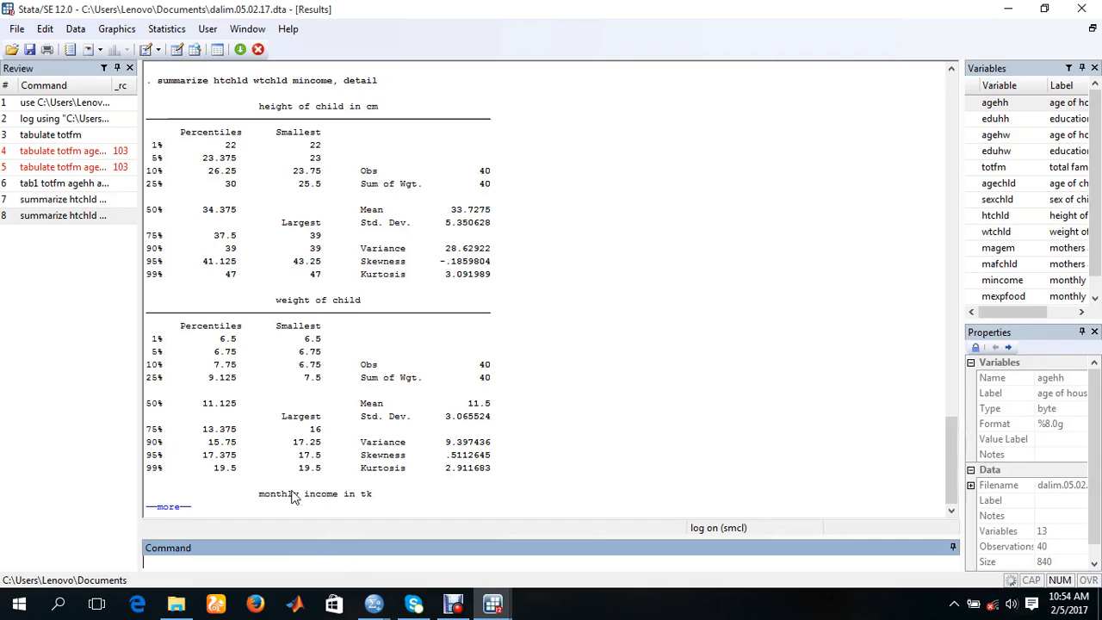
scroll(294, 284, up, 6)
scroll(294, 289, down, 4)
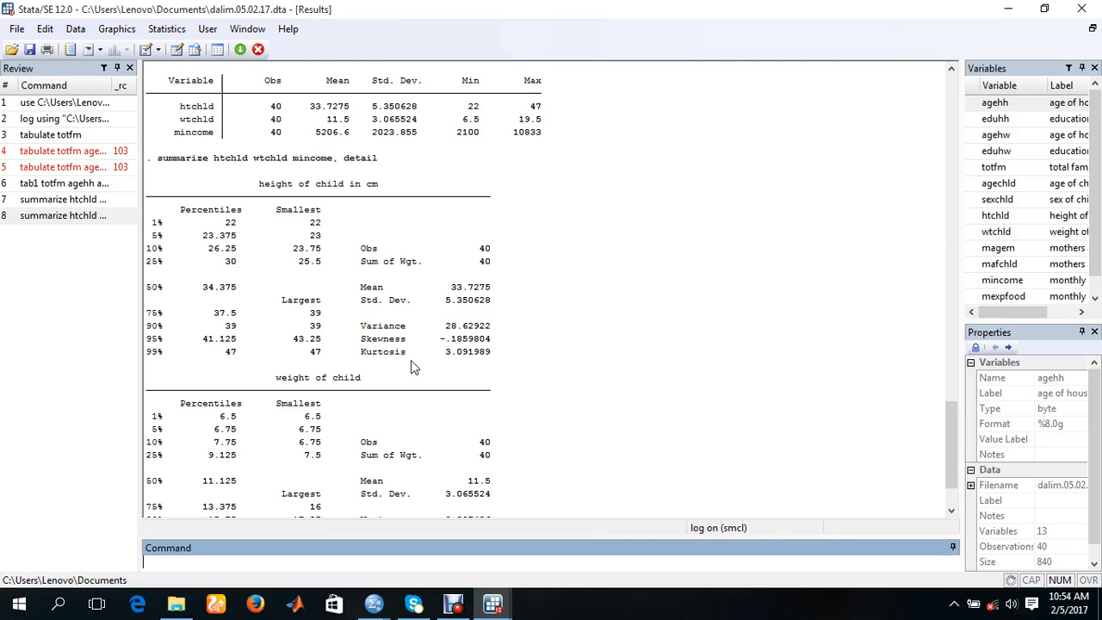
scroll(410, 368, down, 2)
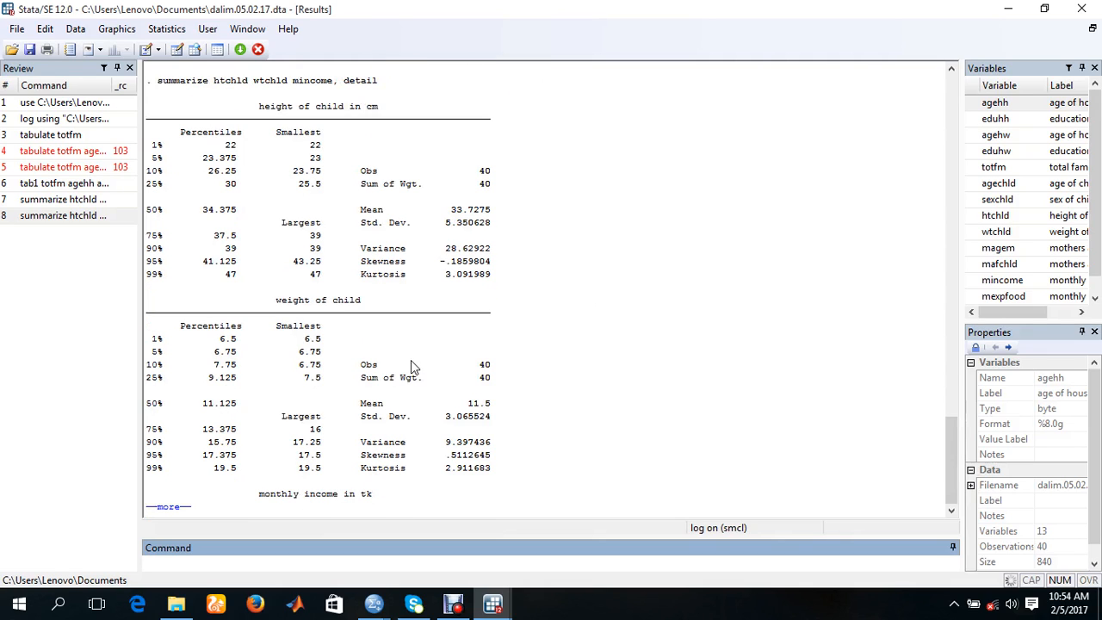
click(168, 506)
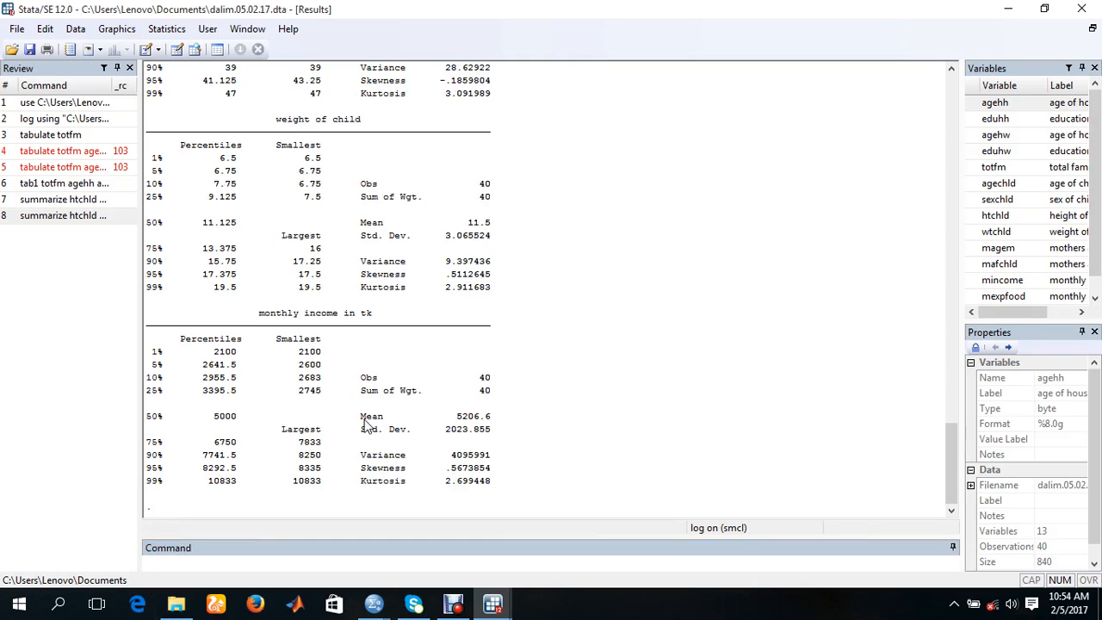
Tabulate only the mean and standard deviation of child height with tabstat htchld, stats(mean sd)
click(237, 564)
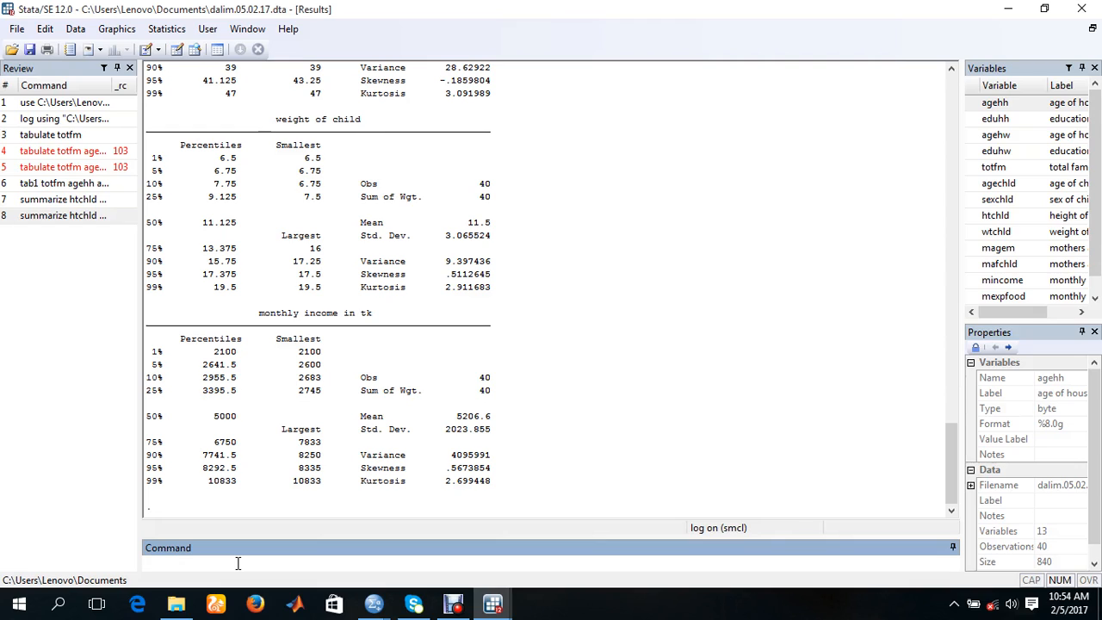
text(tabstat htchld, stats)
text((mean sd)
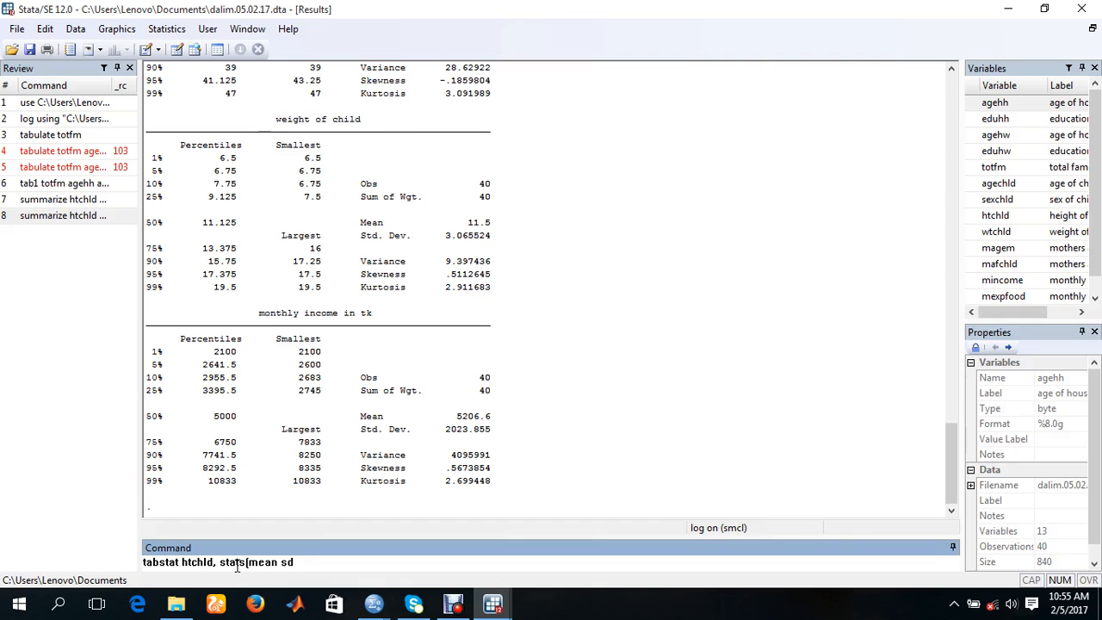
text())
key(Return)
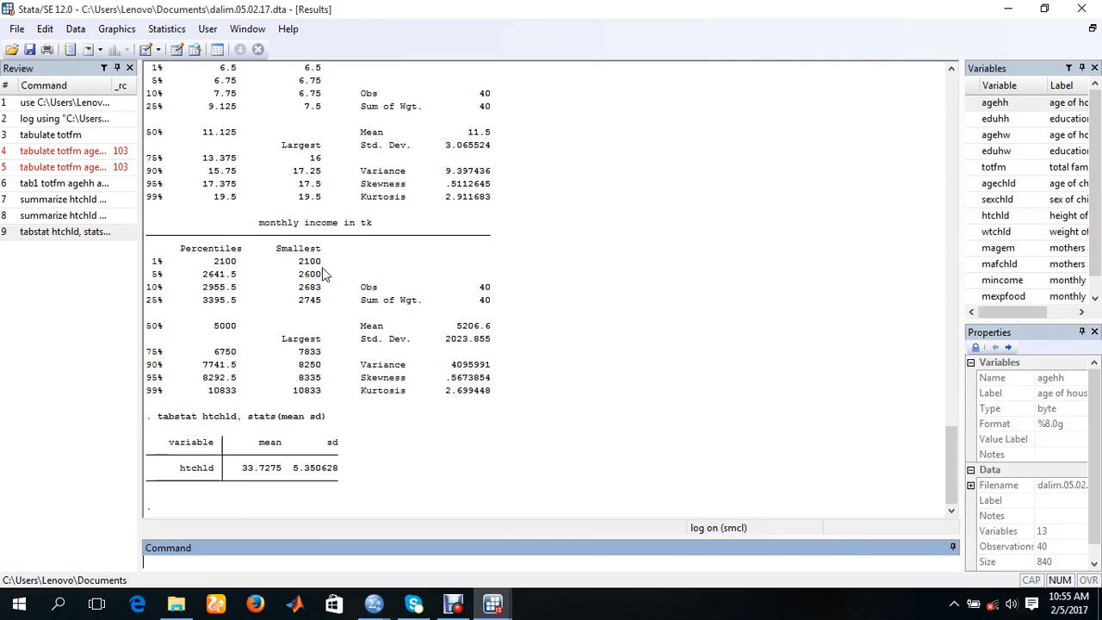
Close the log file that is recording the session
scroll(329, 263, up, 10)
scroll(330, 263, up, 3)
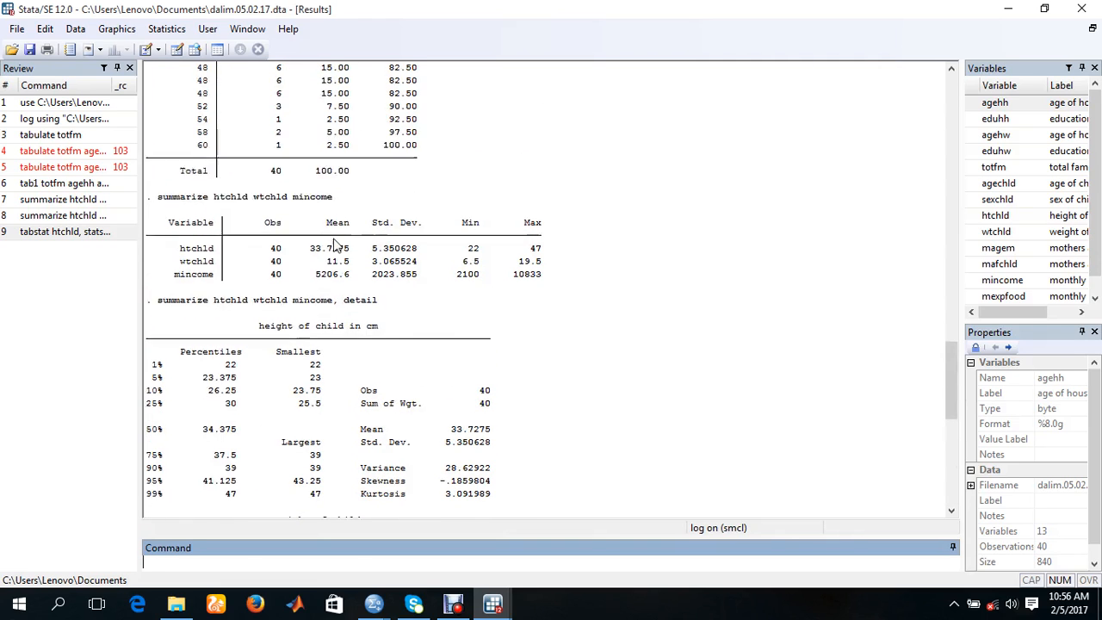
scroll(336, 237, down, 13)
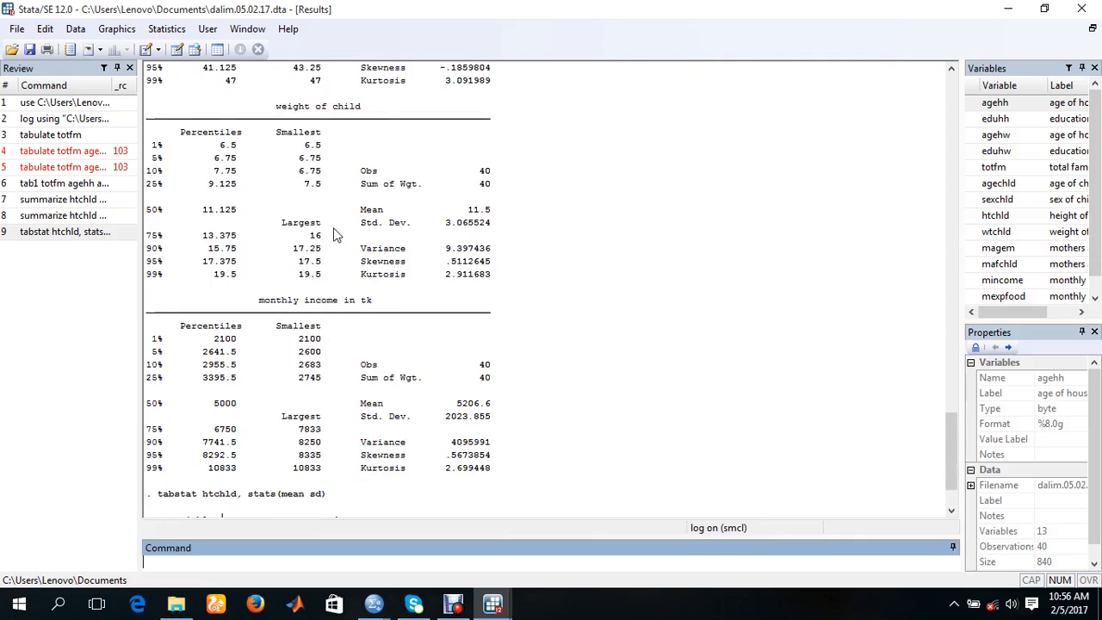
click(16, 31)
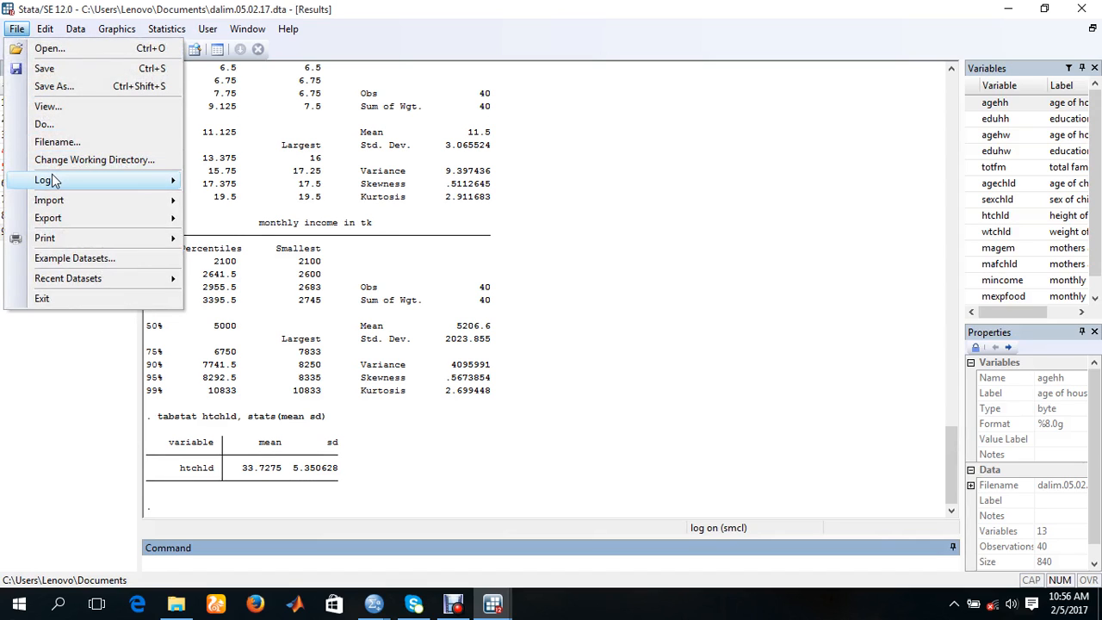
mouse_move(57, 182)
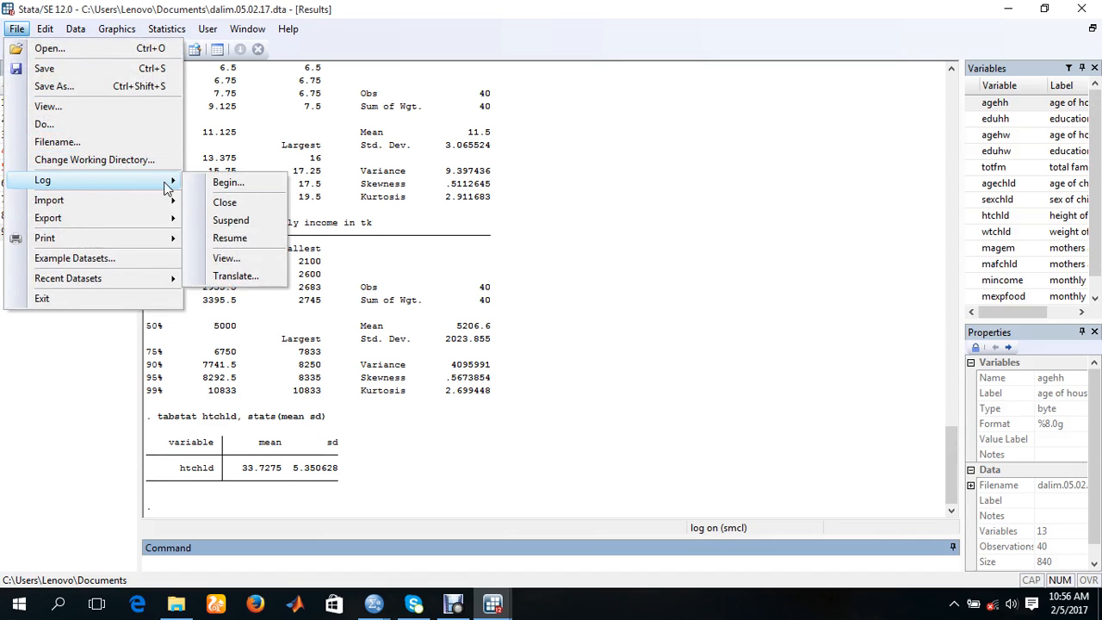
click(223, 203)
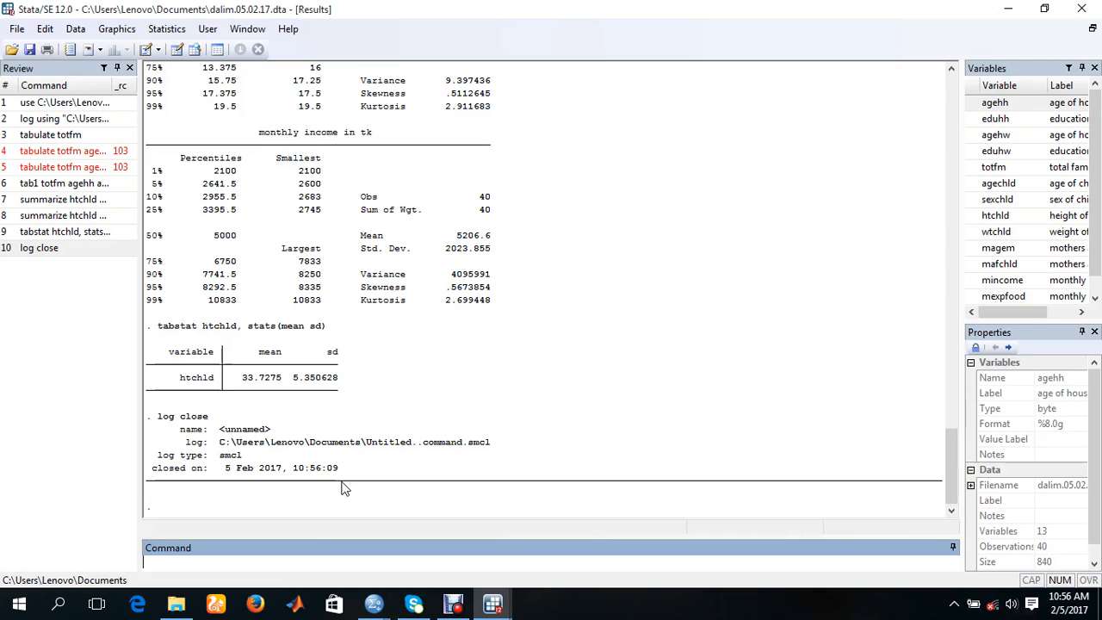
Begin a new formatted log named Untitledvvsss in the Documents folder
click(17, 29)
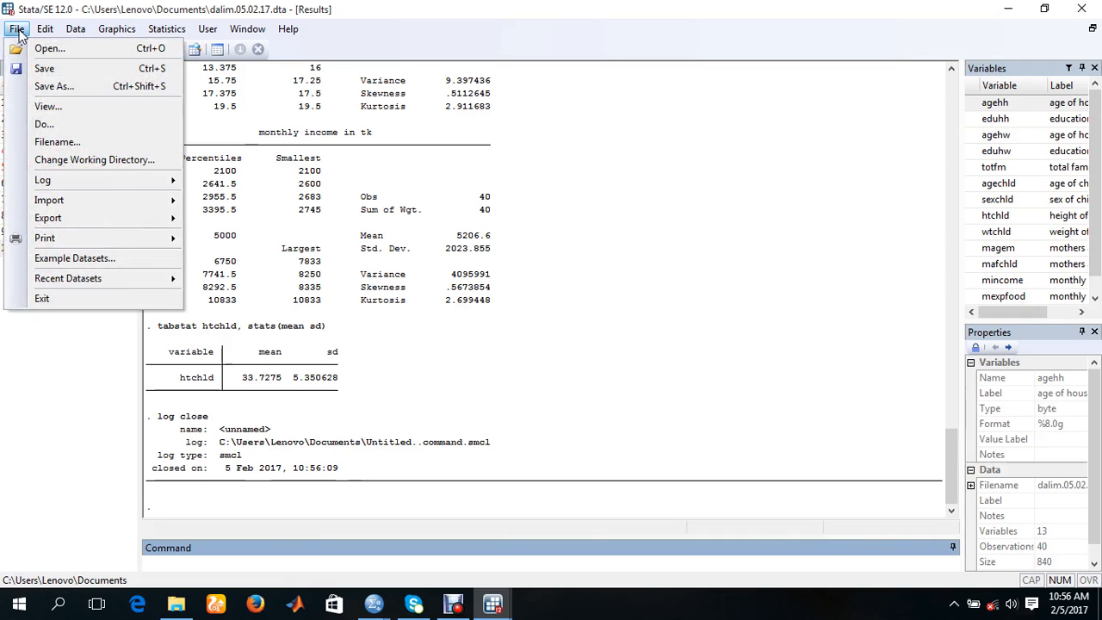
mouse_move(74, 187)
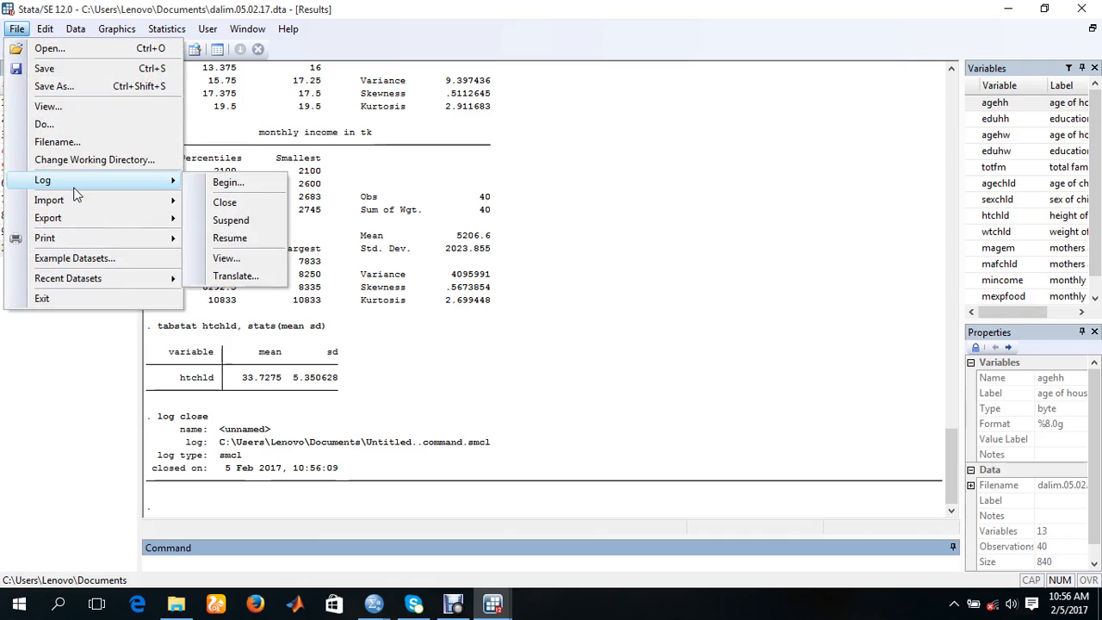
click(243, 184)
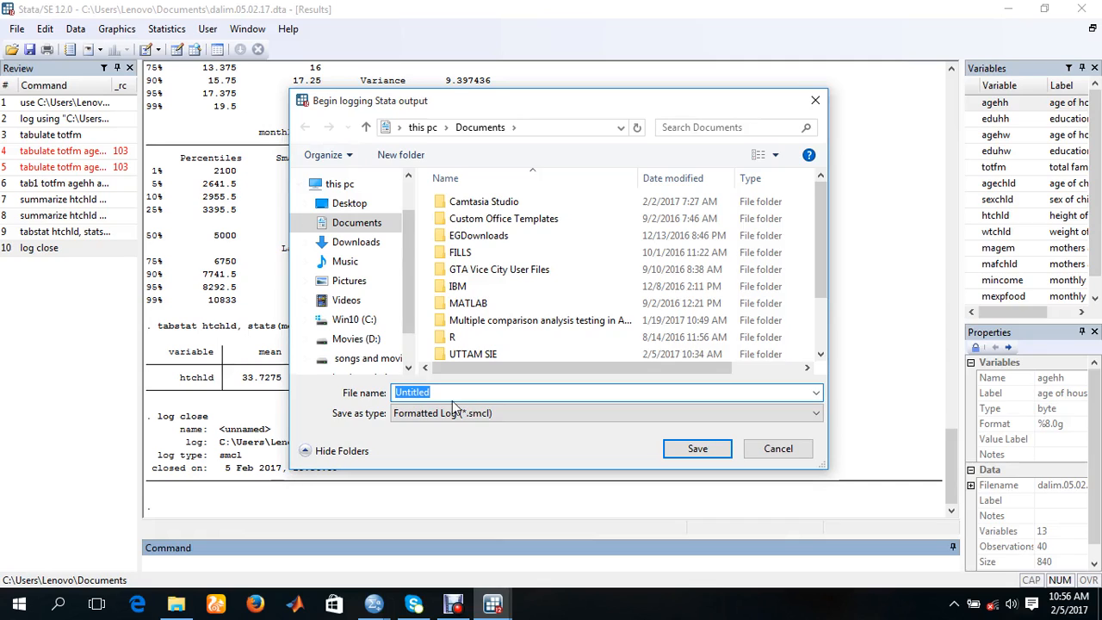
click(571, 395)
text(vvsss)
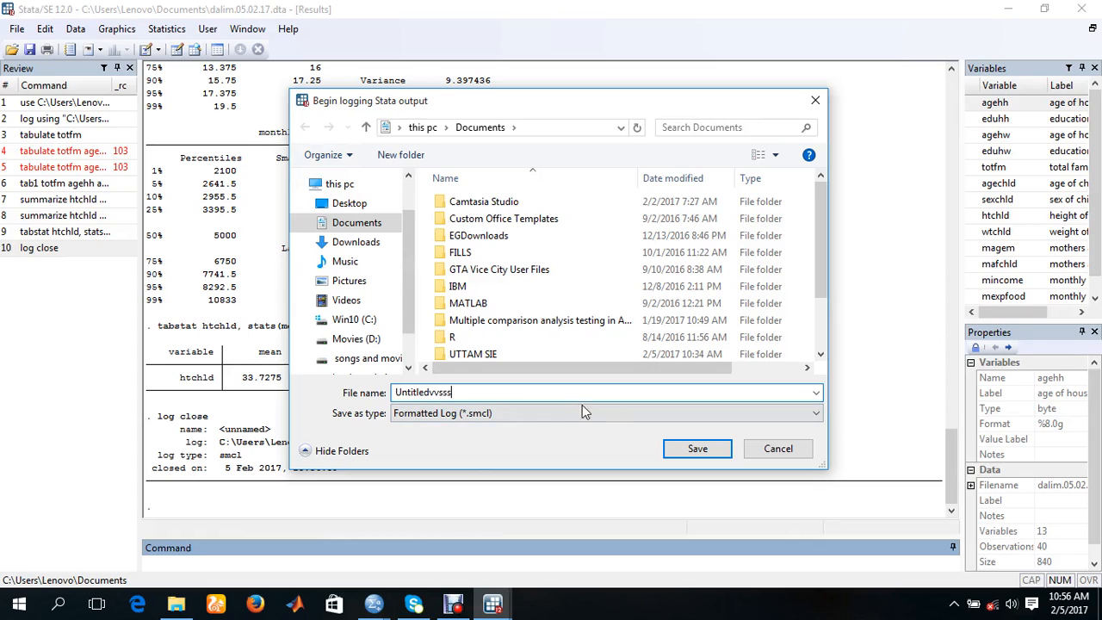
click(695, 449)
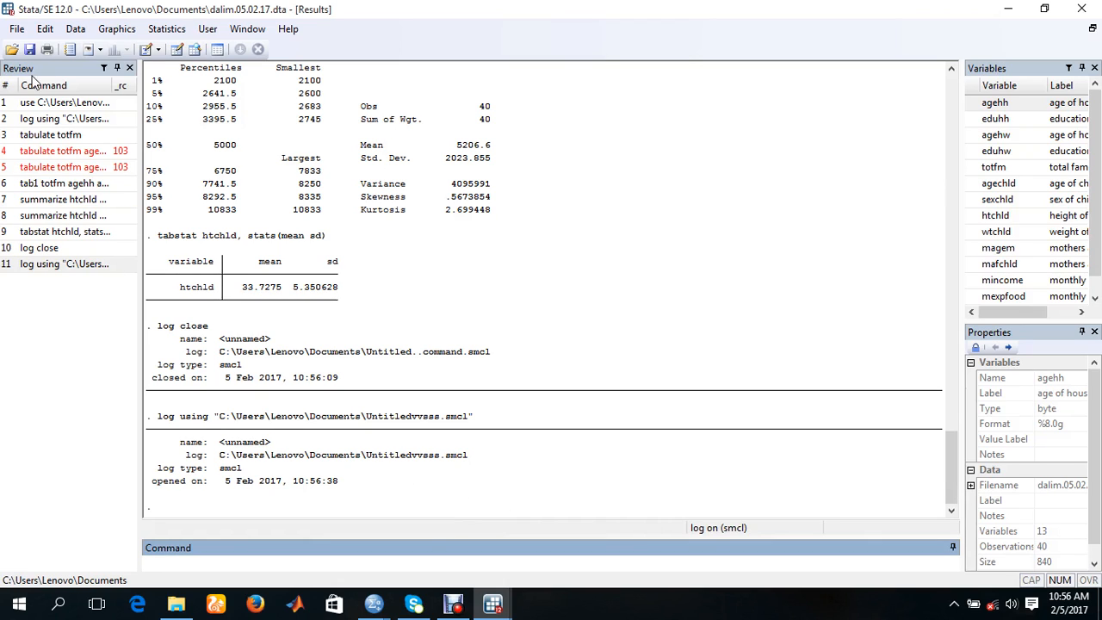
Close the Untitledvvsss log and close the main program window
click(14, 31)
mouse_move(38, 184)
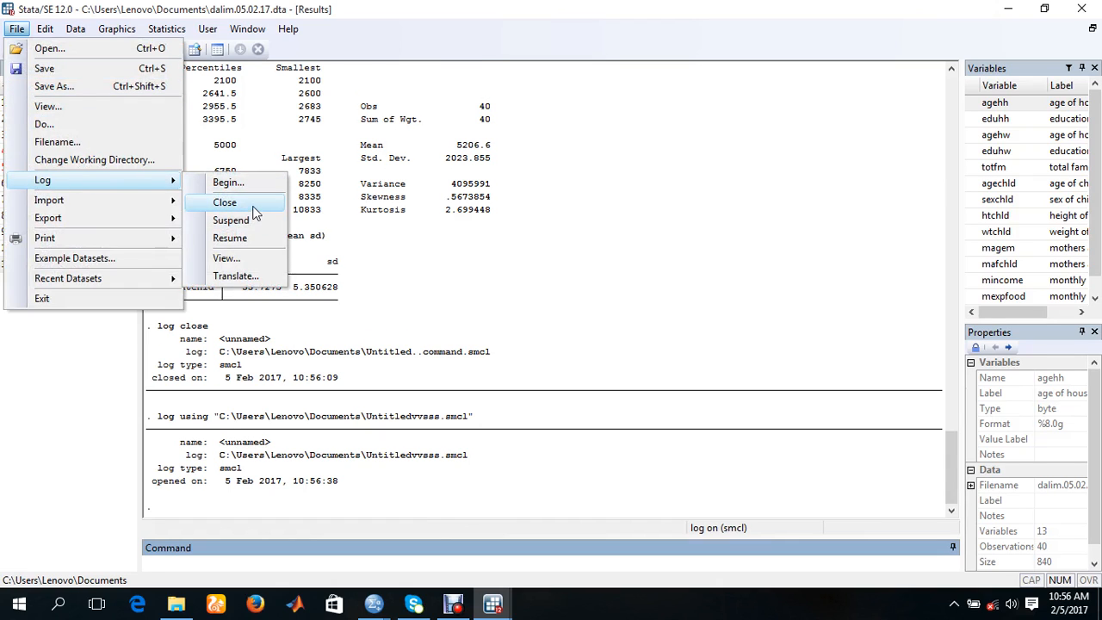
click(226, 202)
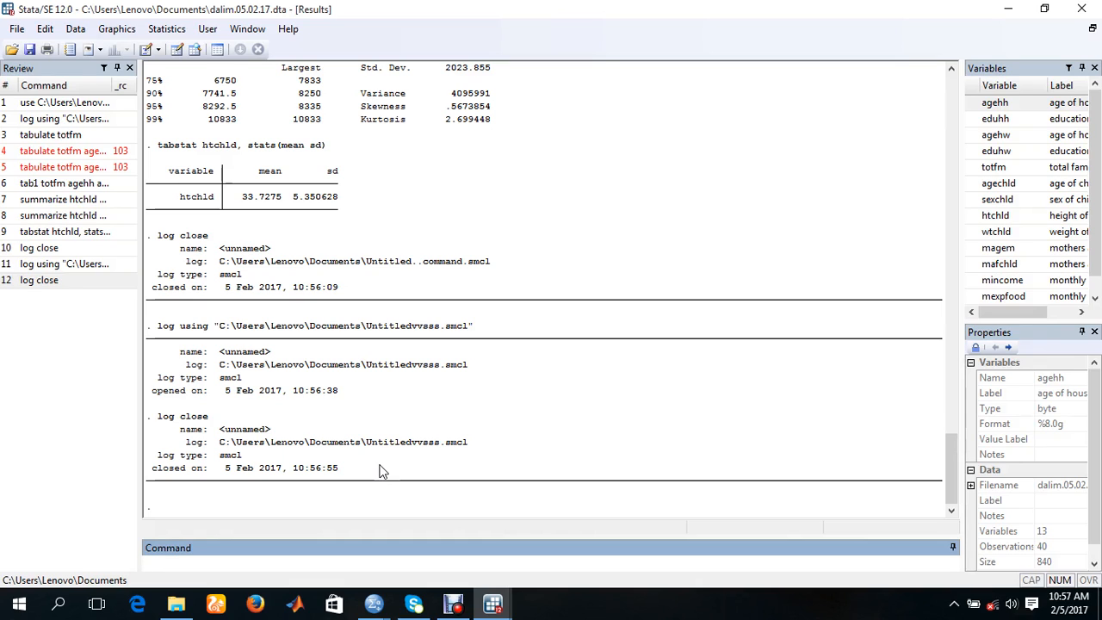
click(1084, 8)
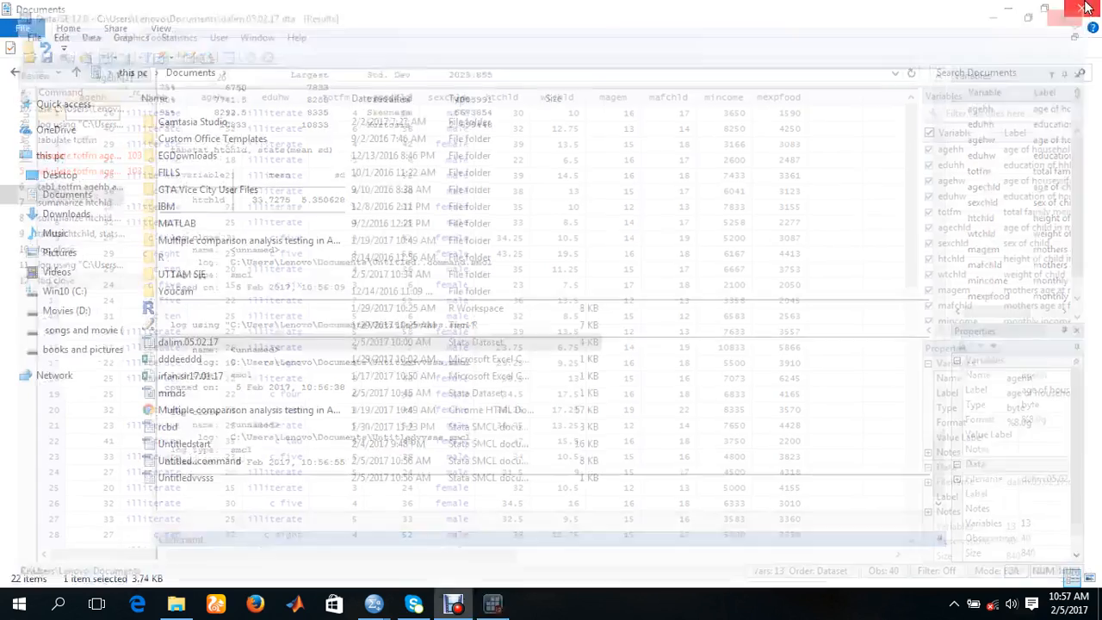